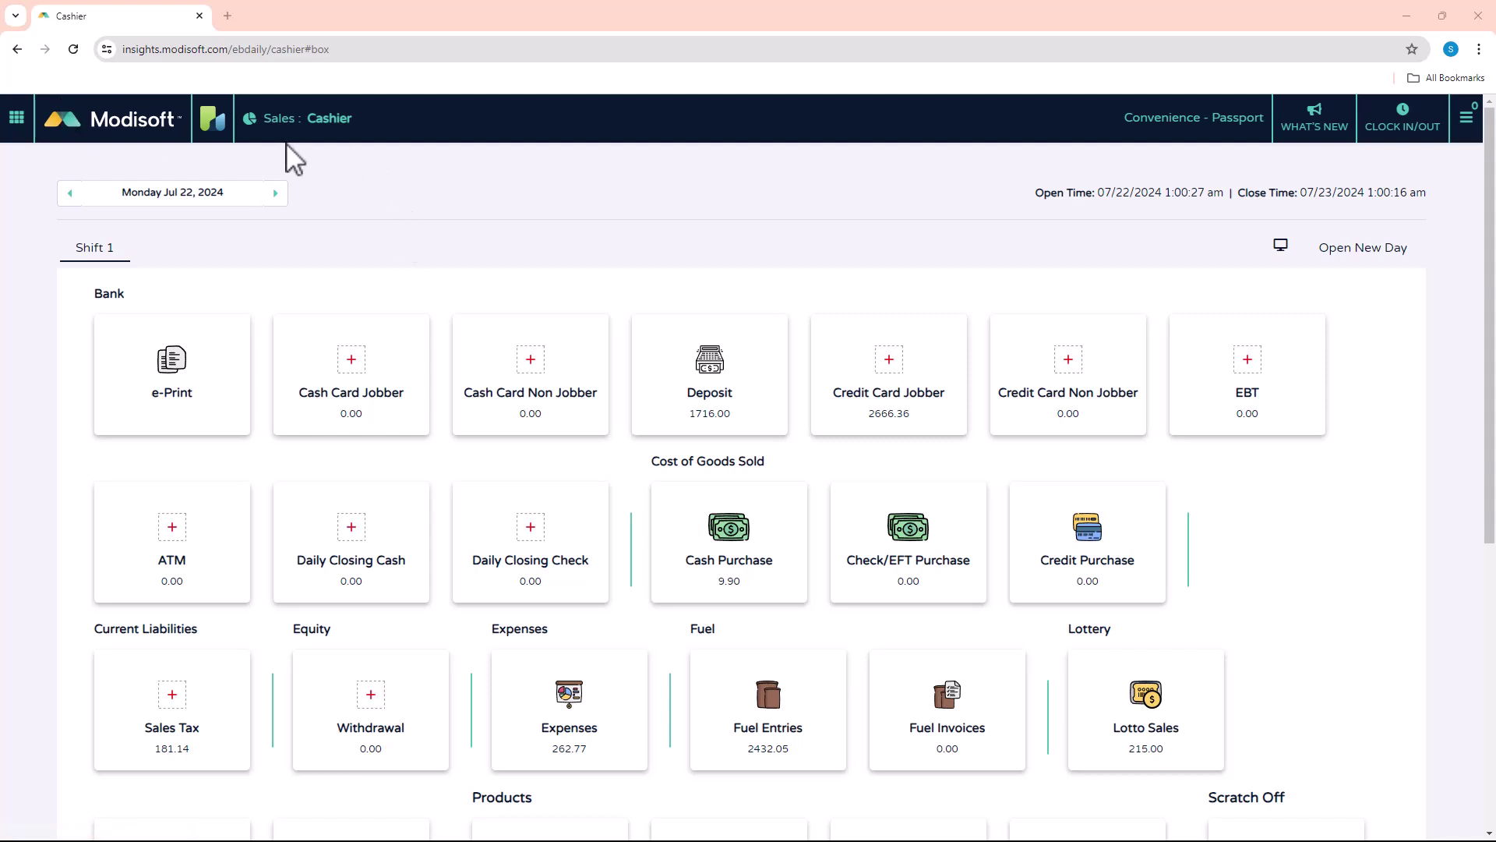
Open the Products Price Book, listing all 9,536 items at 100 per page across 96 pages
click(17, 118)
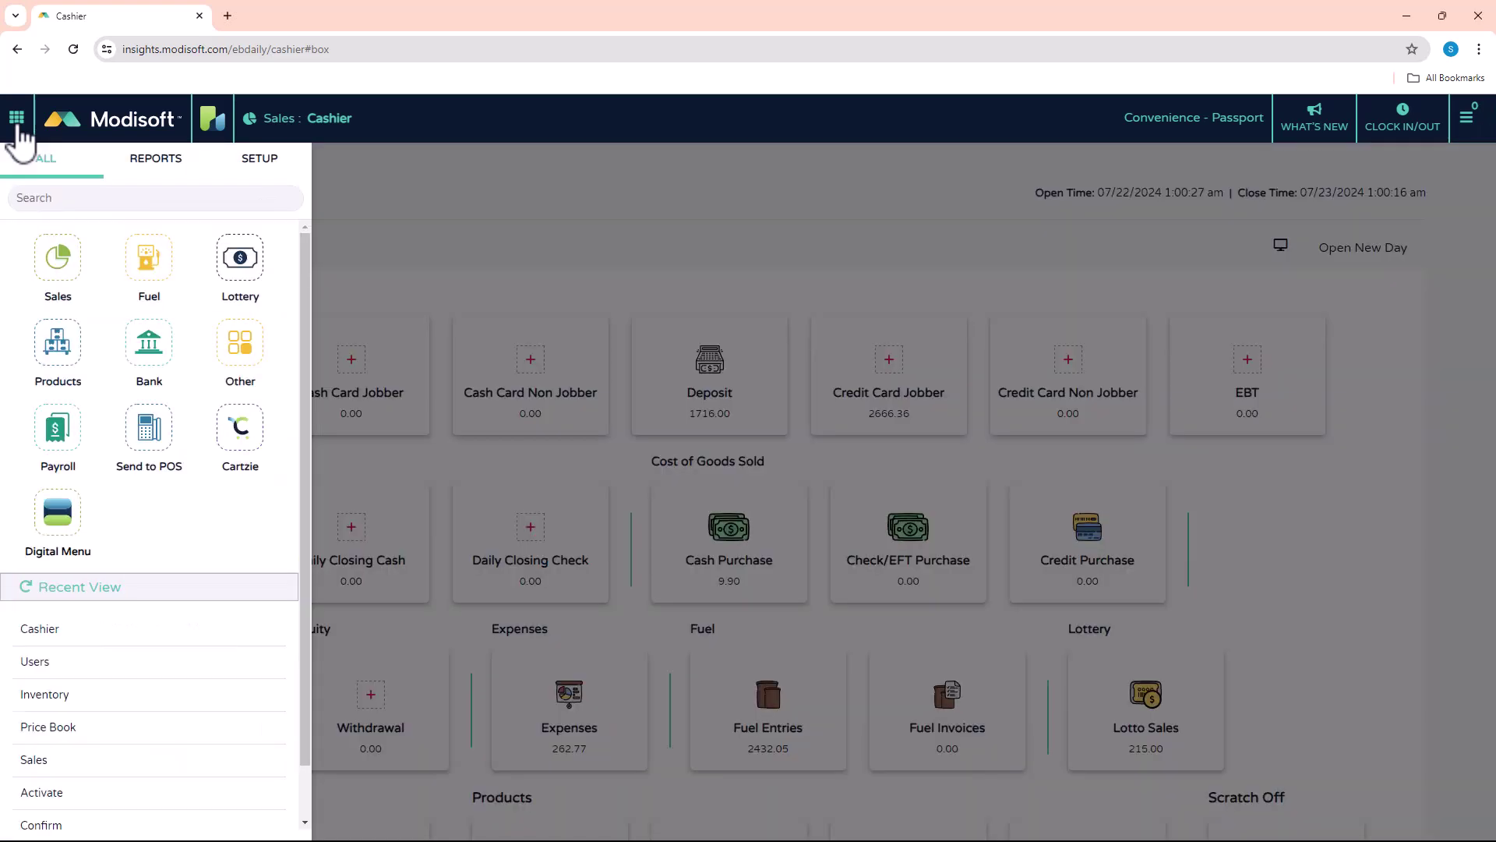
click(61, 354)
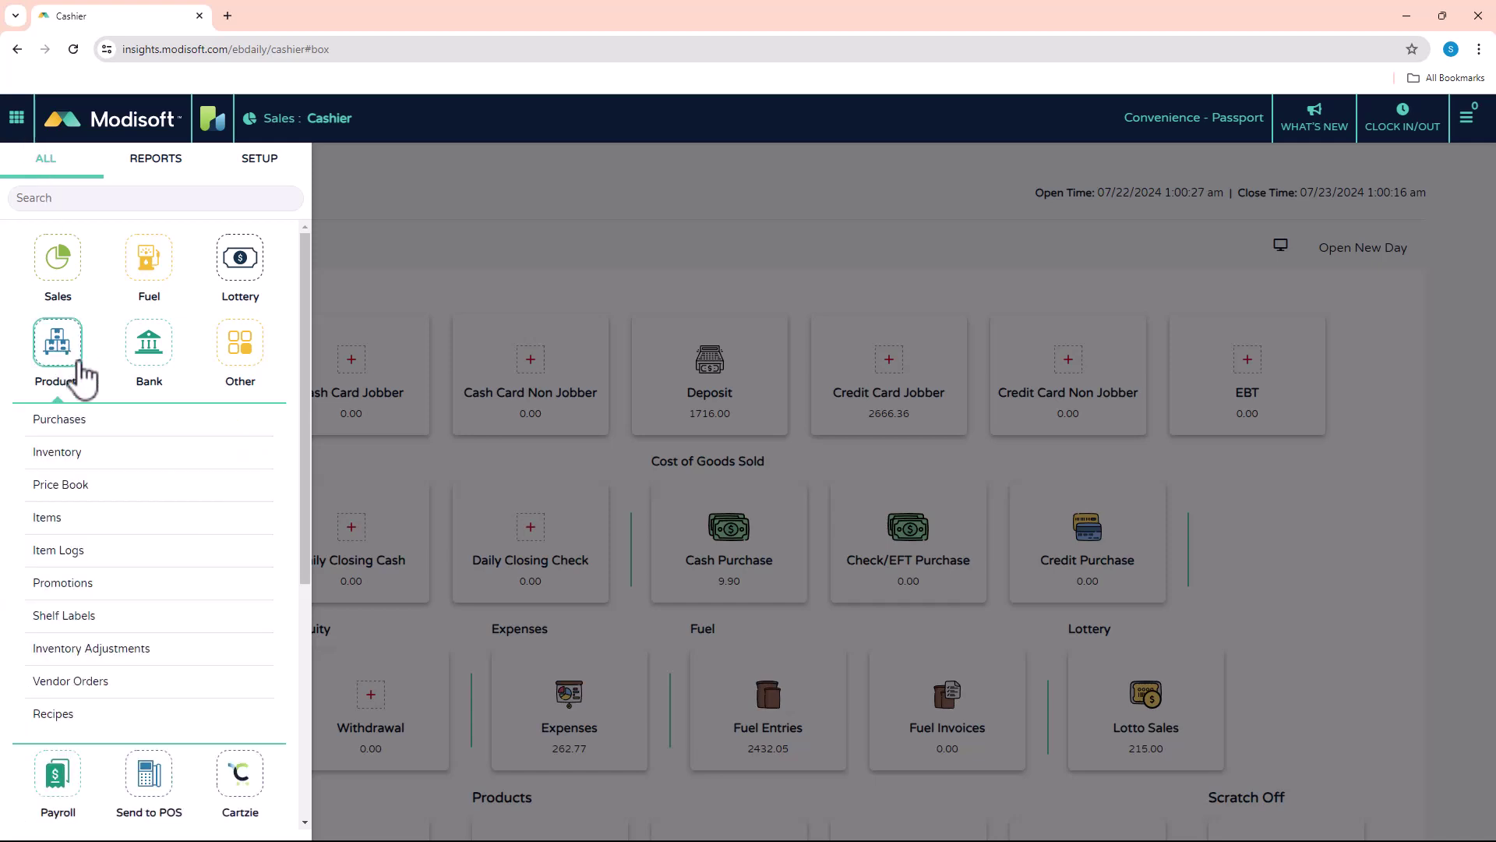
click(78, 493)
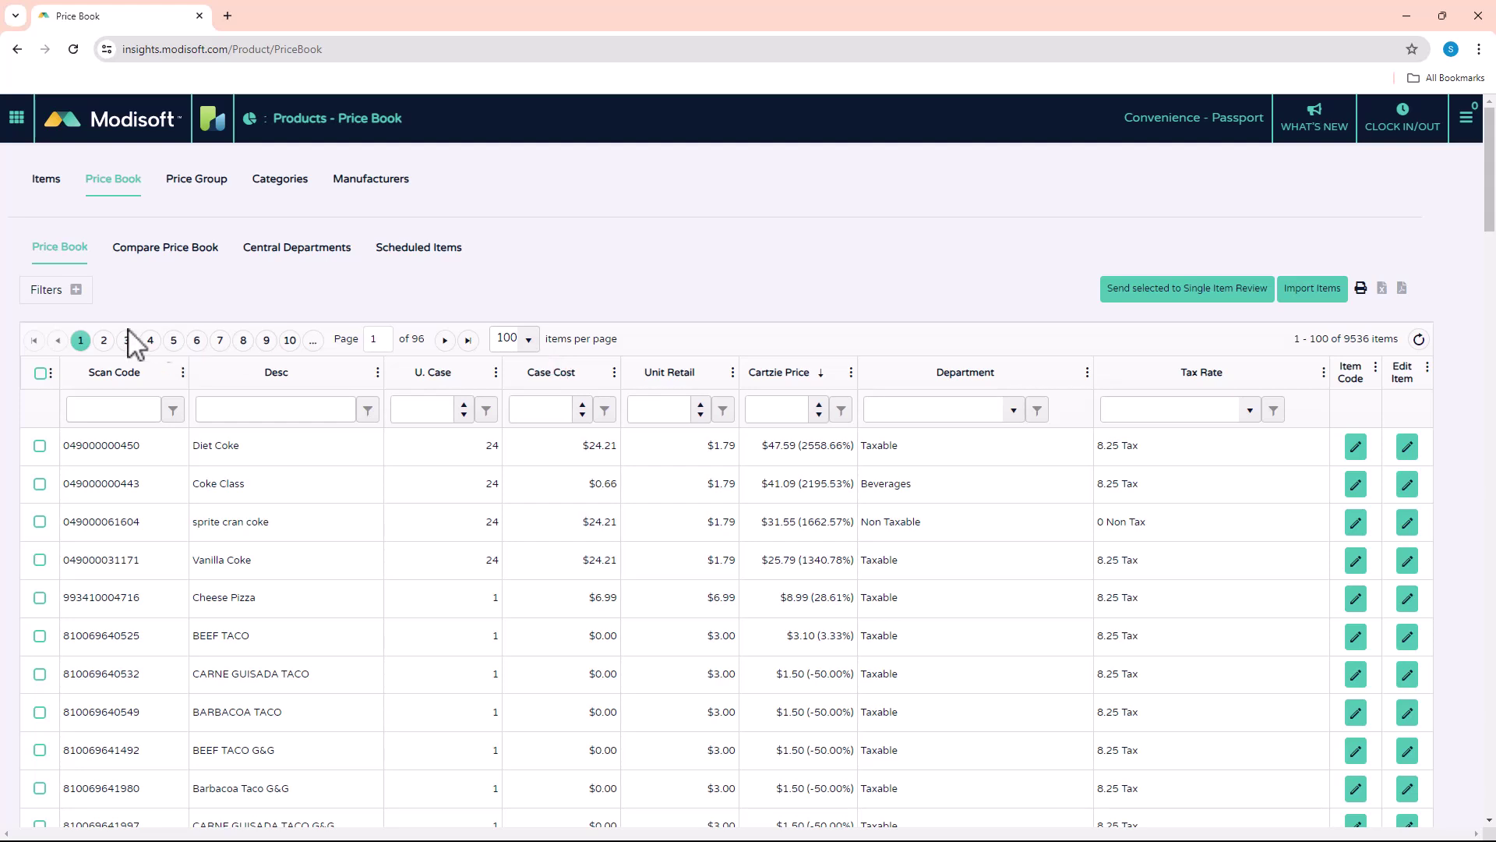
click(39, 373)
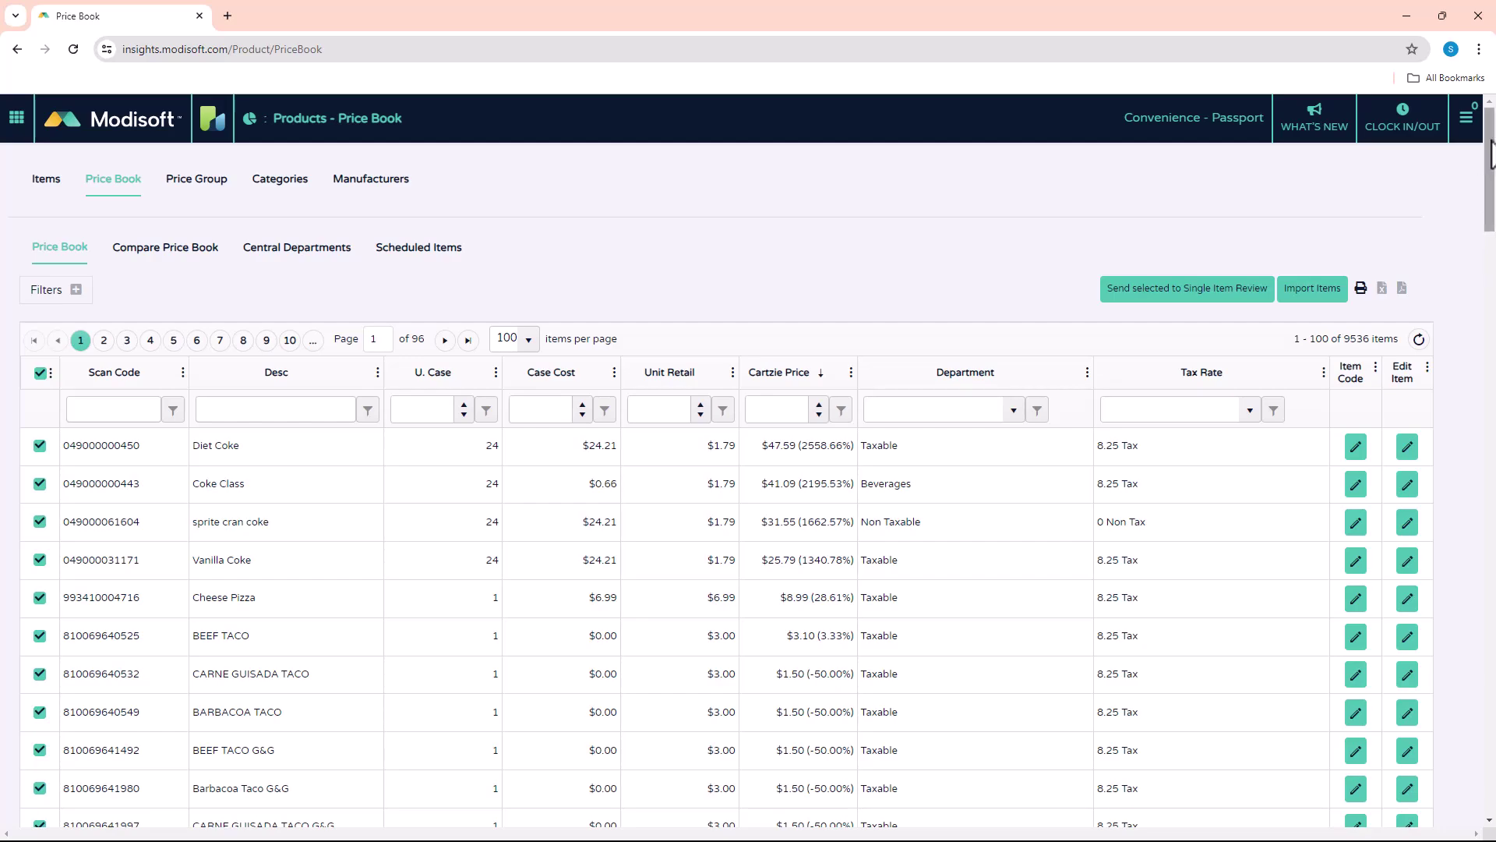
mouse_move(1491, 154)
mouse_down()
mouse_move(1480, 766)
mouse_move(1476, 156)
mouse_up()
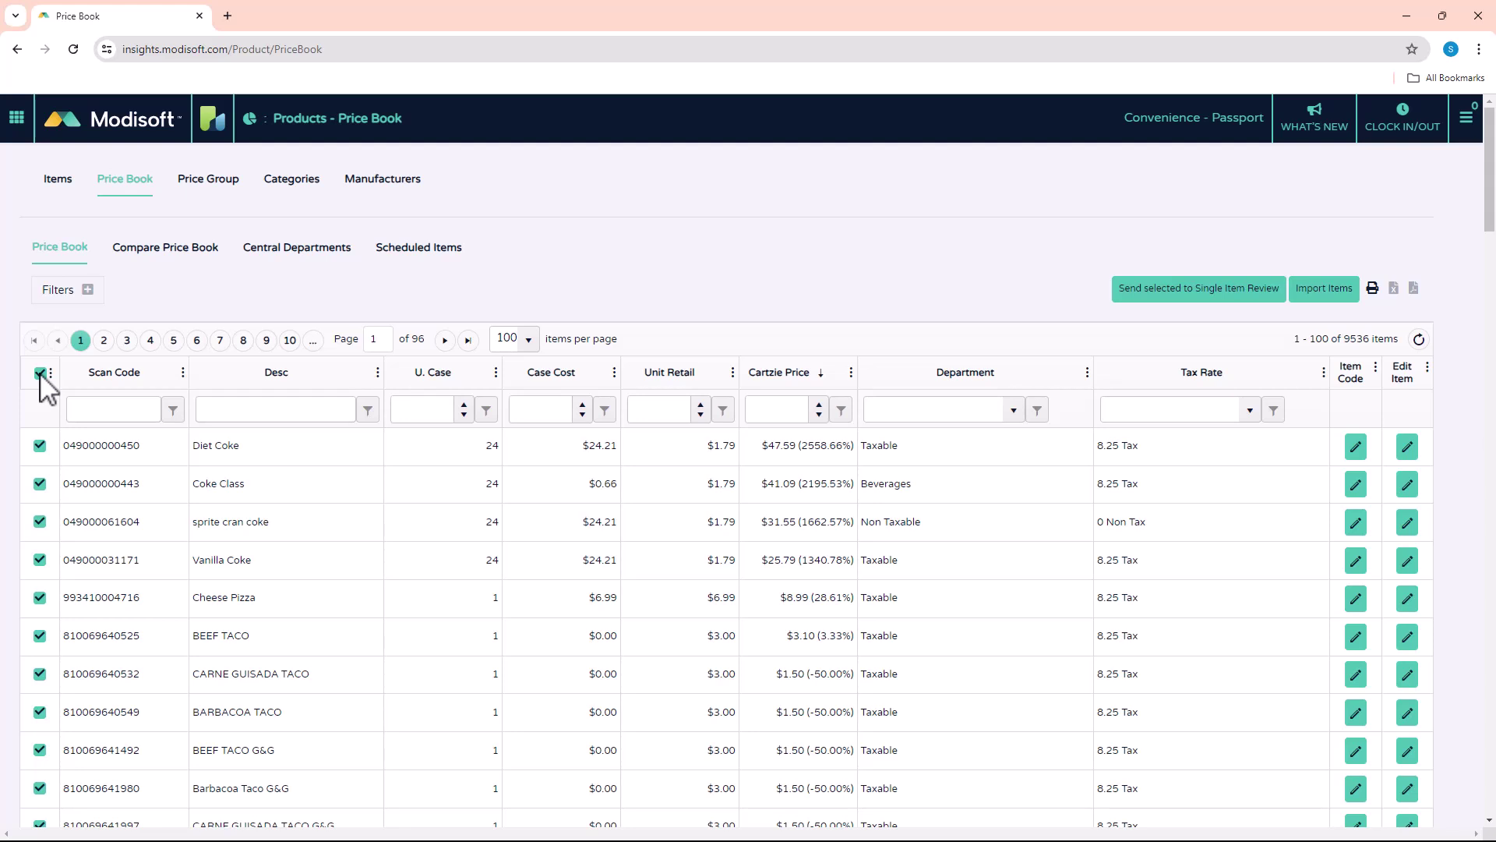
click(40, 373)
Sort the Price Book by Cartzie Price and check the eleven tacos from BEEF TACO to PICADILLO TACO G&G
click(155, 411)
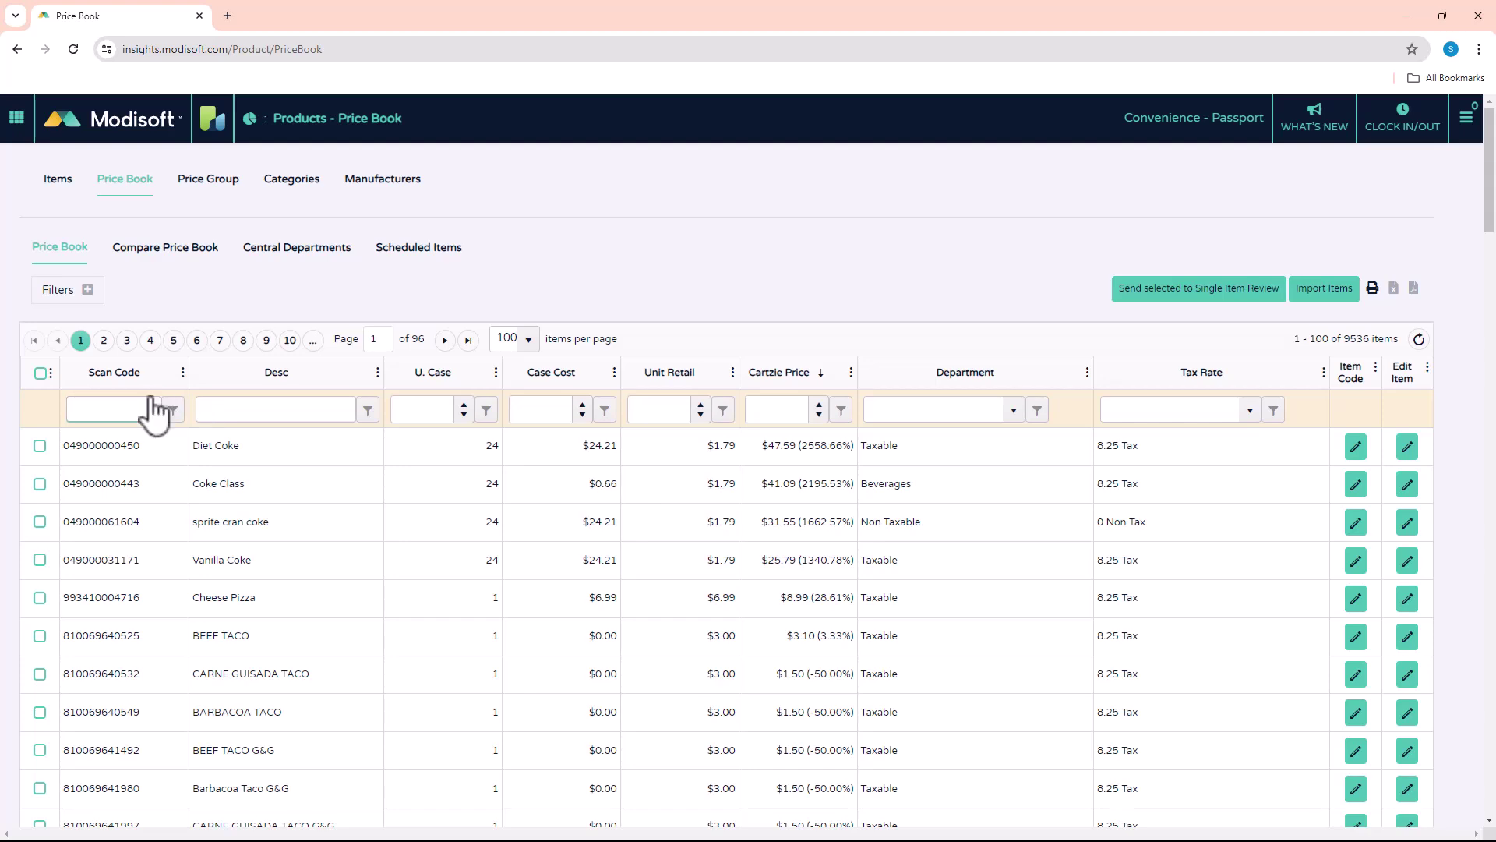
scroll(160, 418, down, 3)
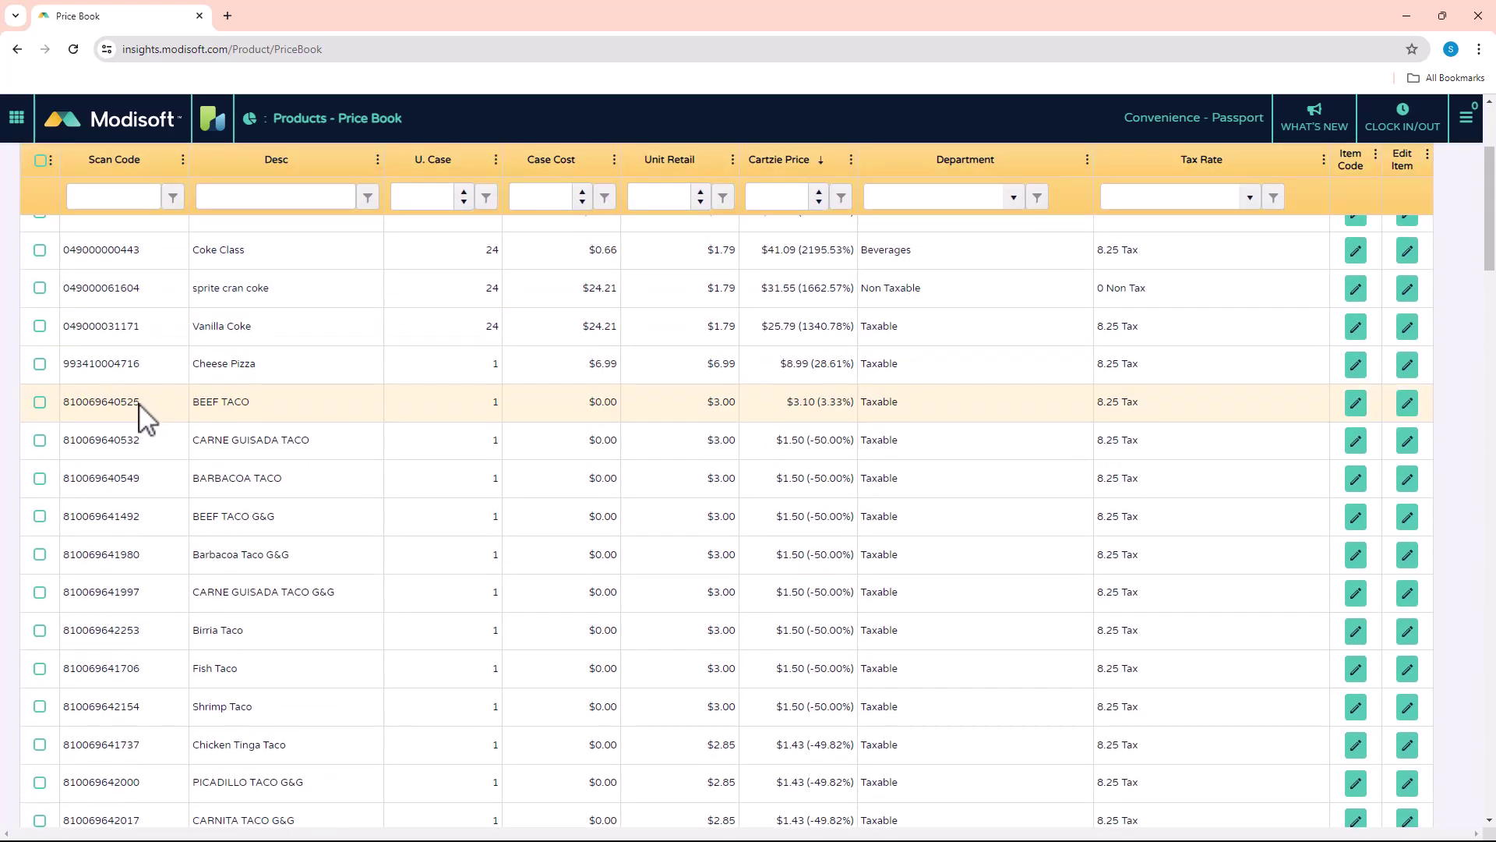
click(39, 402)
shift+click(39, 781)
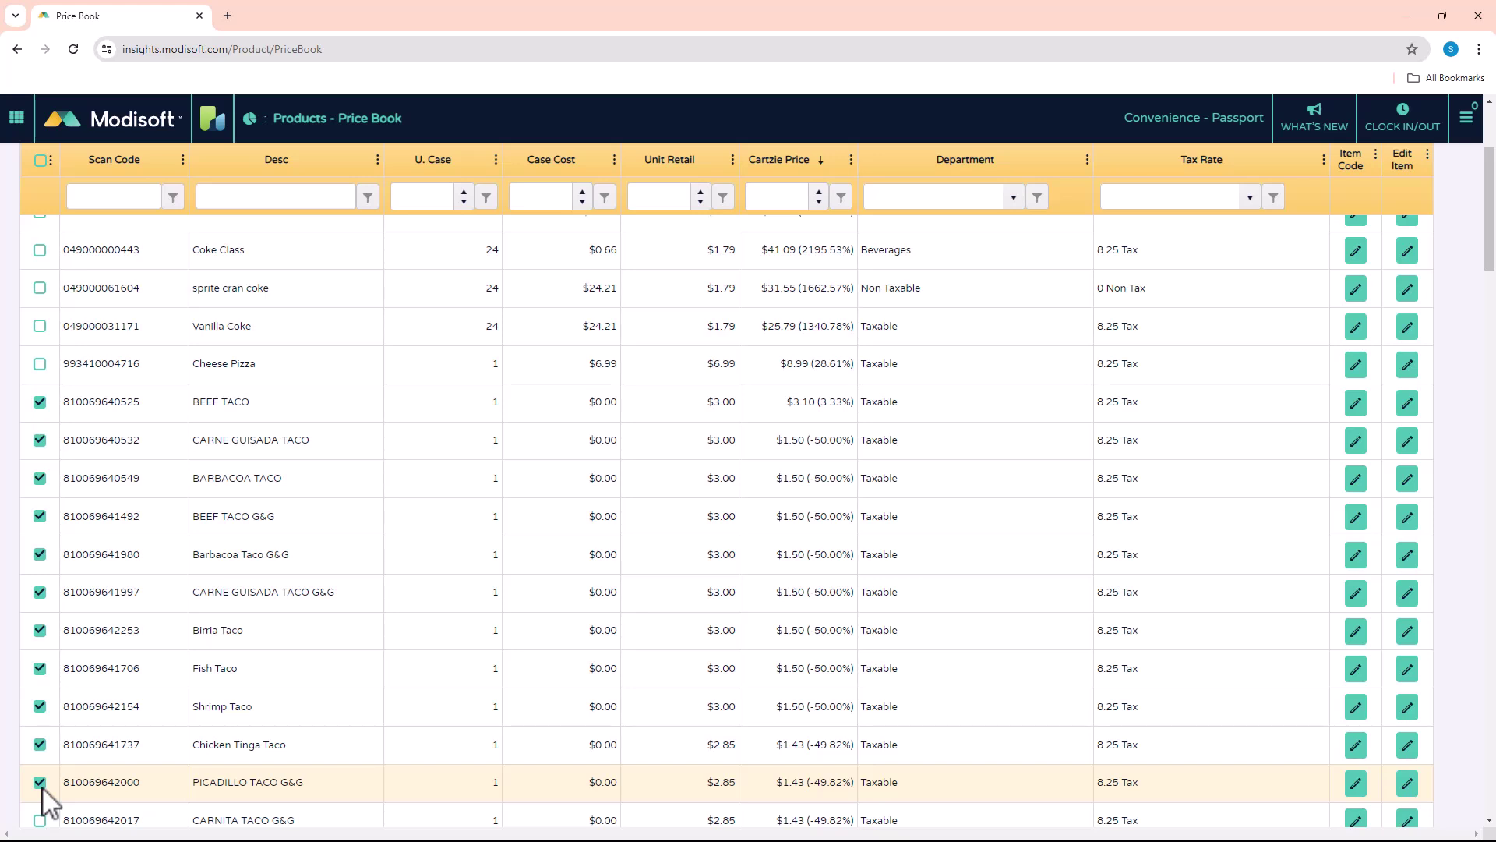
click(39, 398)
Check the items from Pollo Verde Taco down to POTATO EGG CHEESE TACO G&G
scroll(88, 541, down, 8)
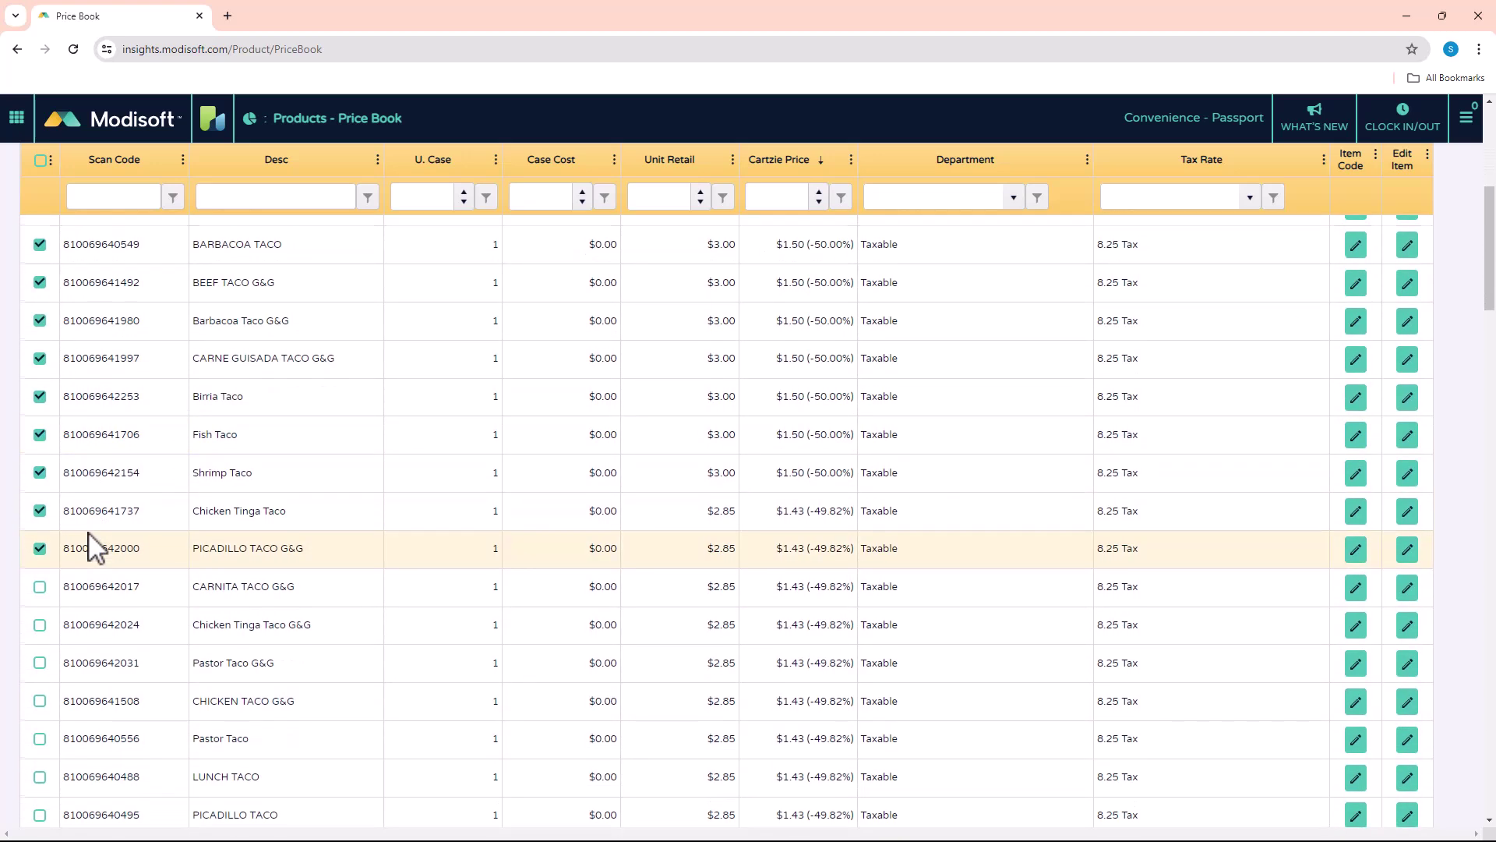
scroll(91, 534, down, 3)
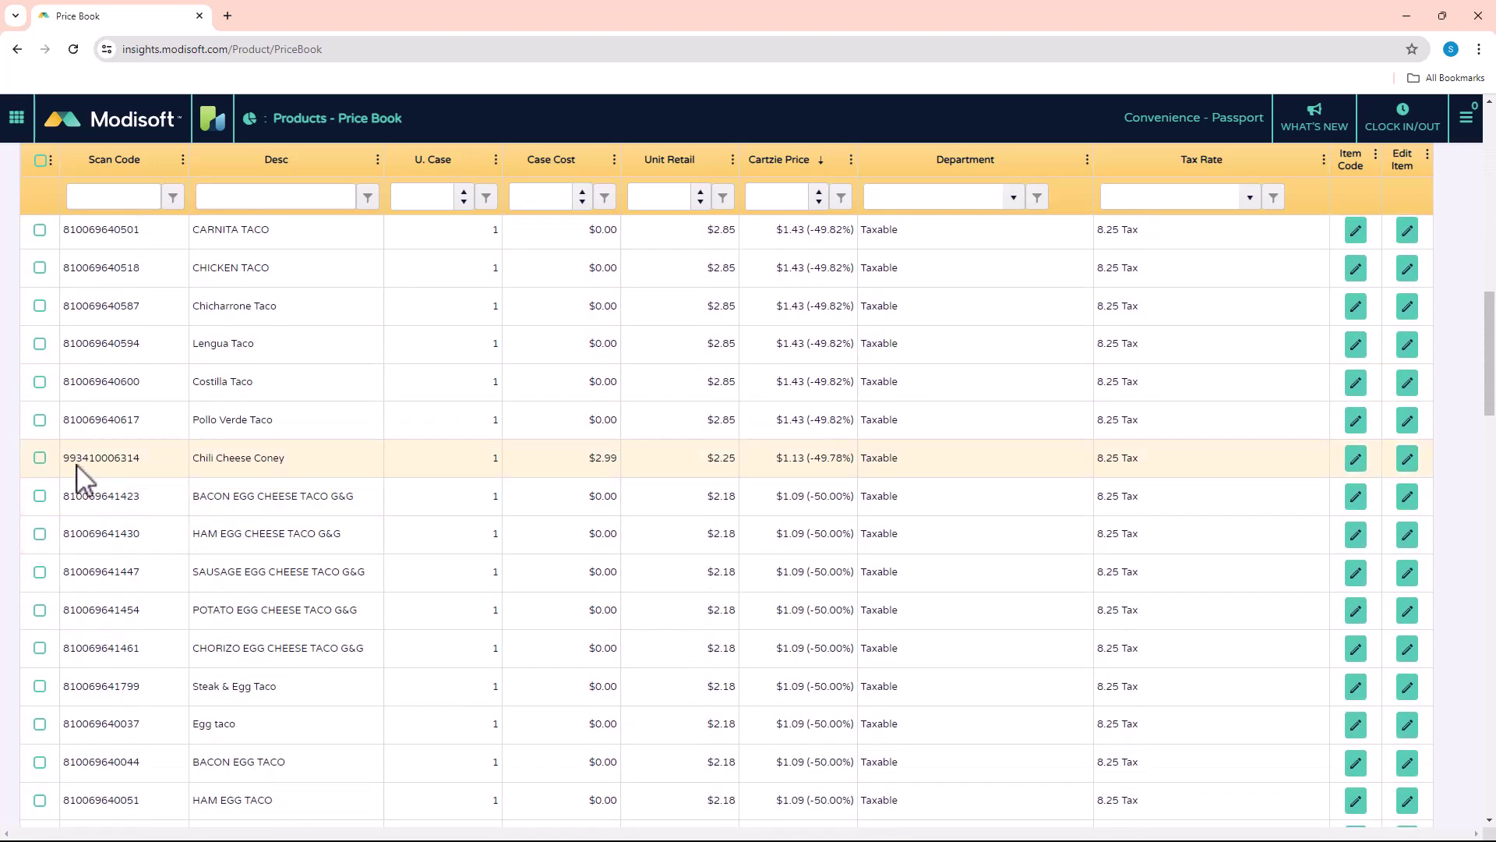
click(40, 420)
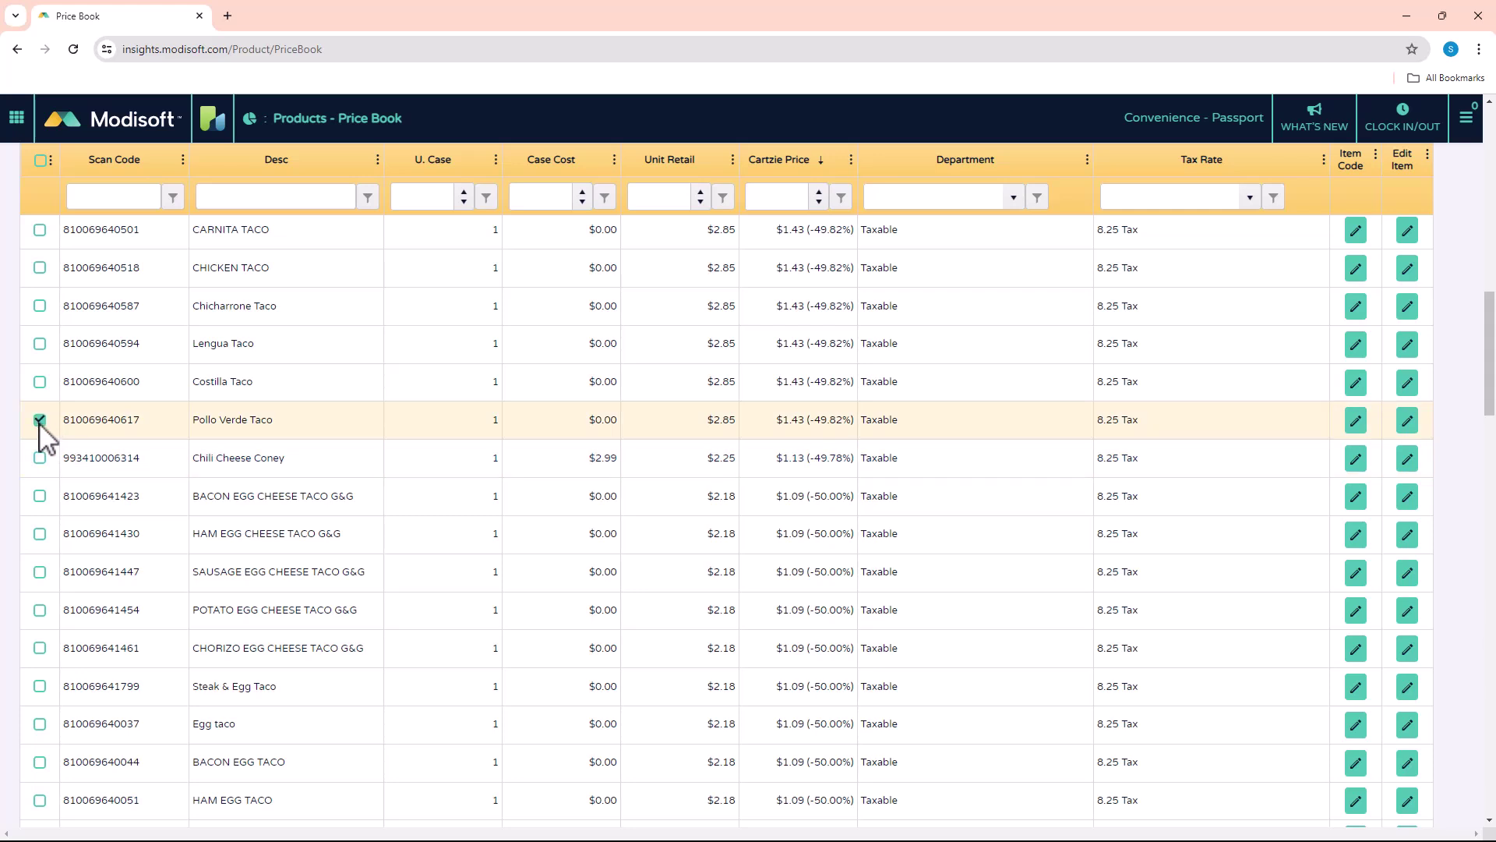
shift+click(39, 610)
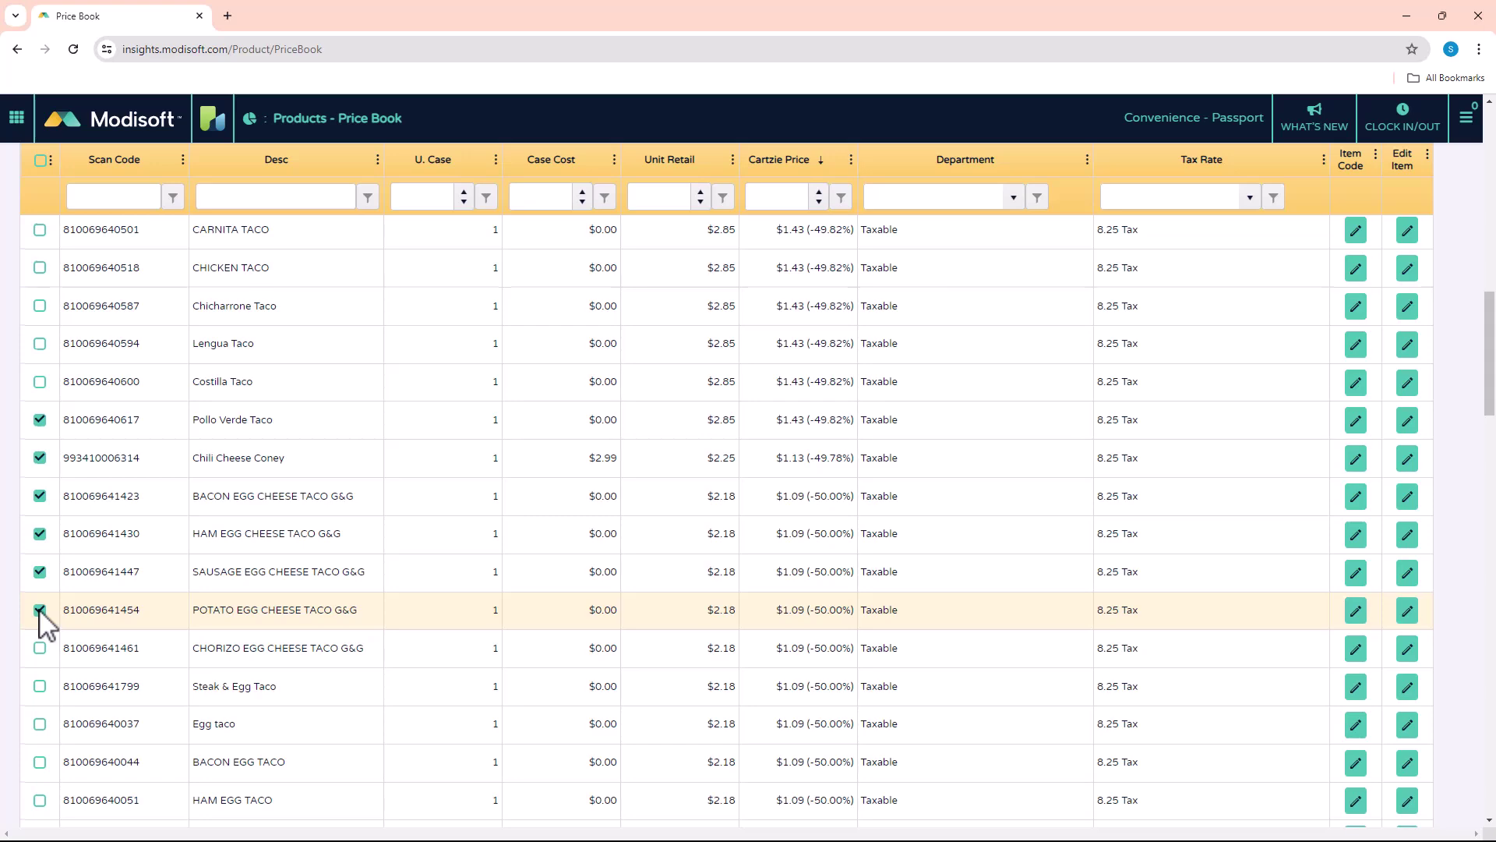
Check the range from bigs taco supre to Breakfast Taco, then scroll back up the list
scroll(39, 610, down, 8)
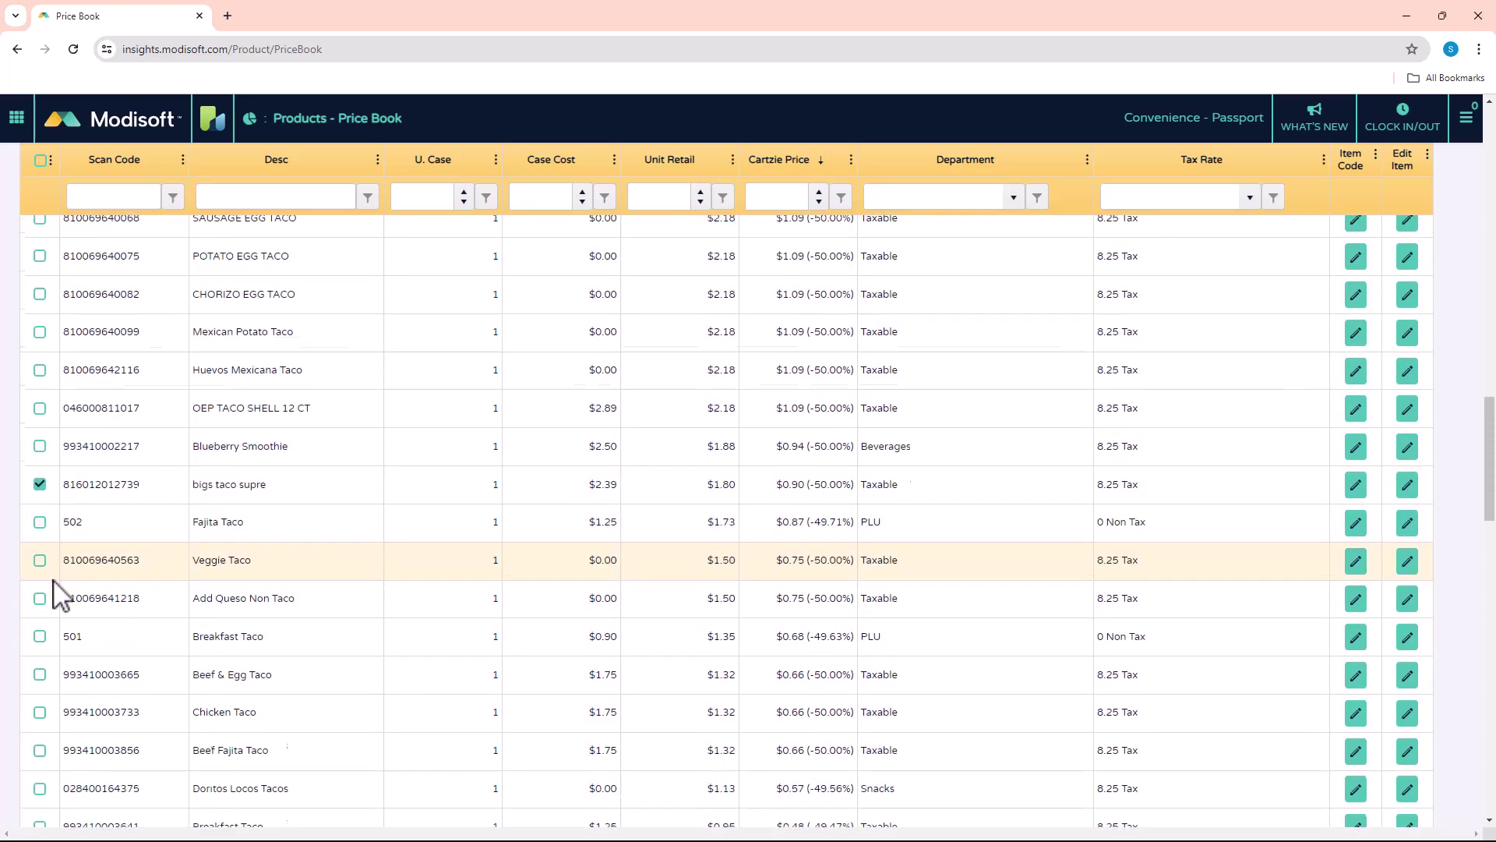
scroll(47, 561, down, 4)
shift+click(40, 516)
scroll(101, 553, up, 5)
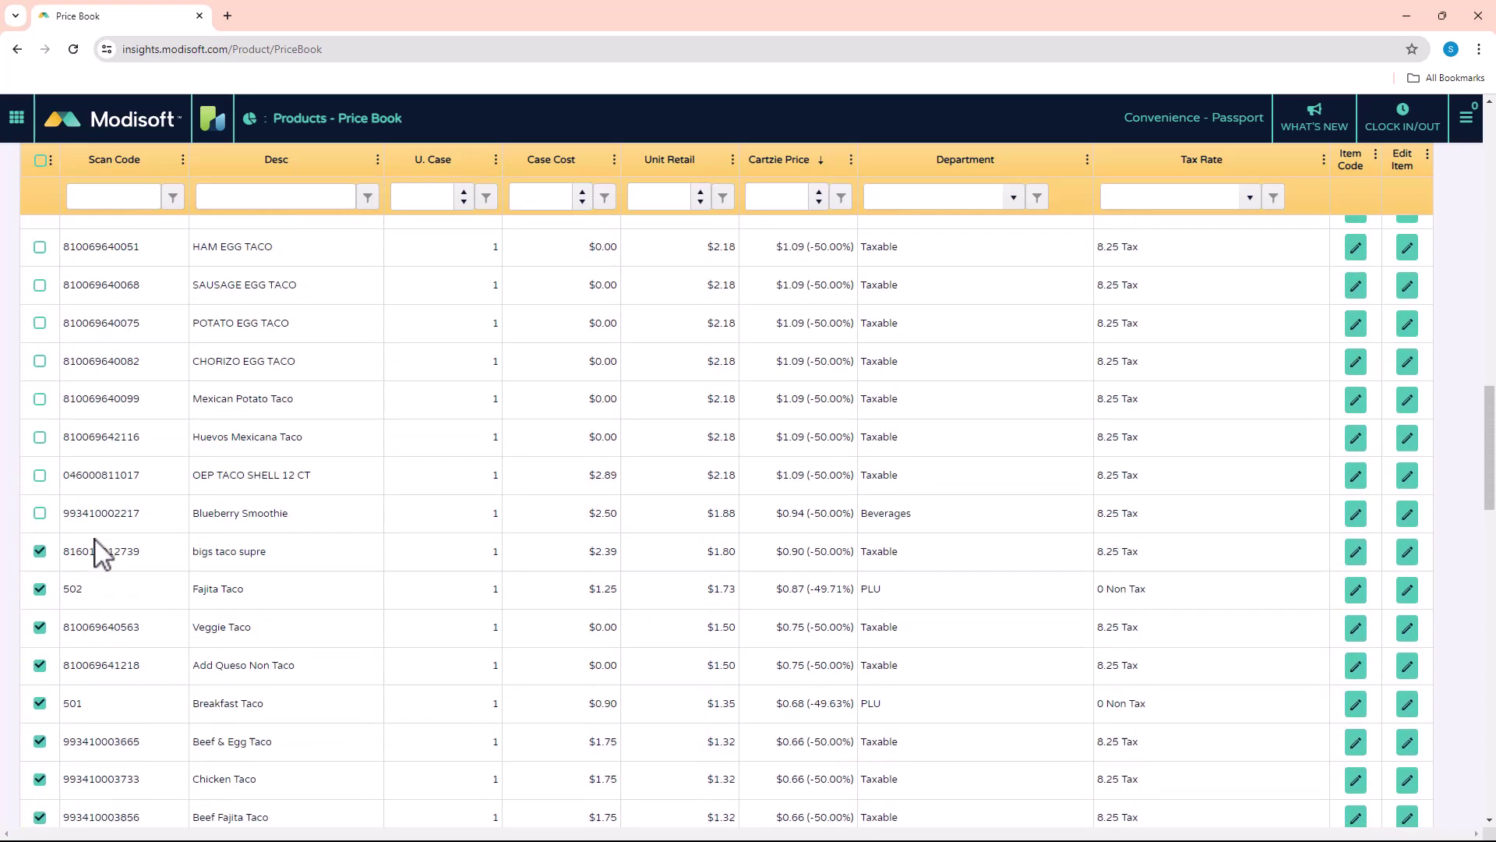
scroll(86, 565, down, 3)
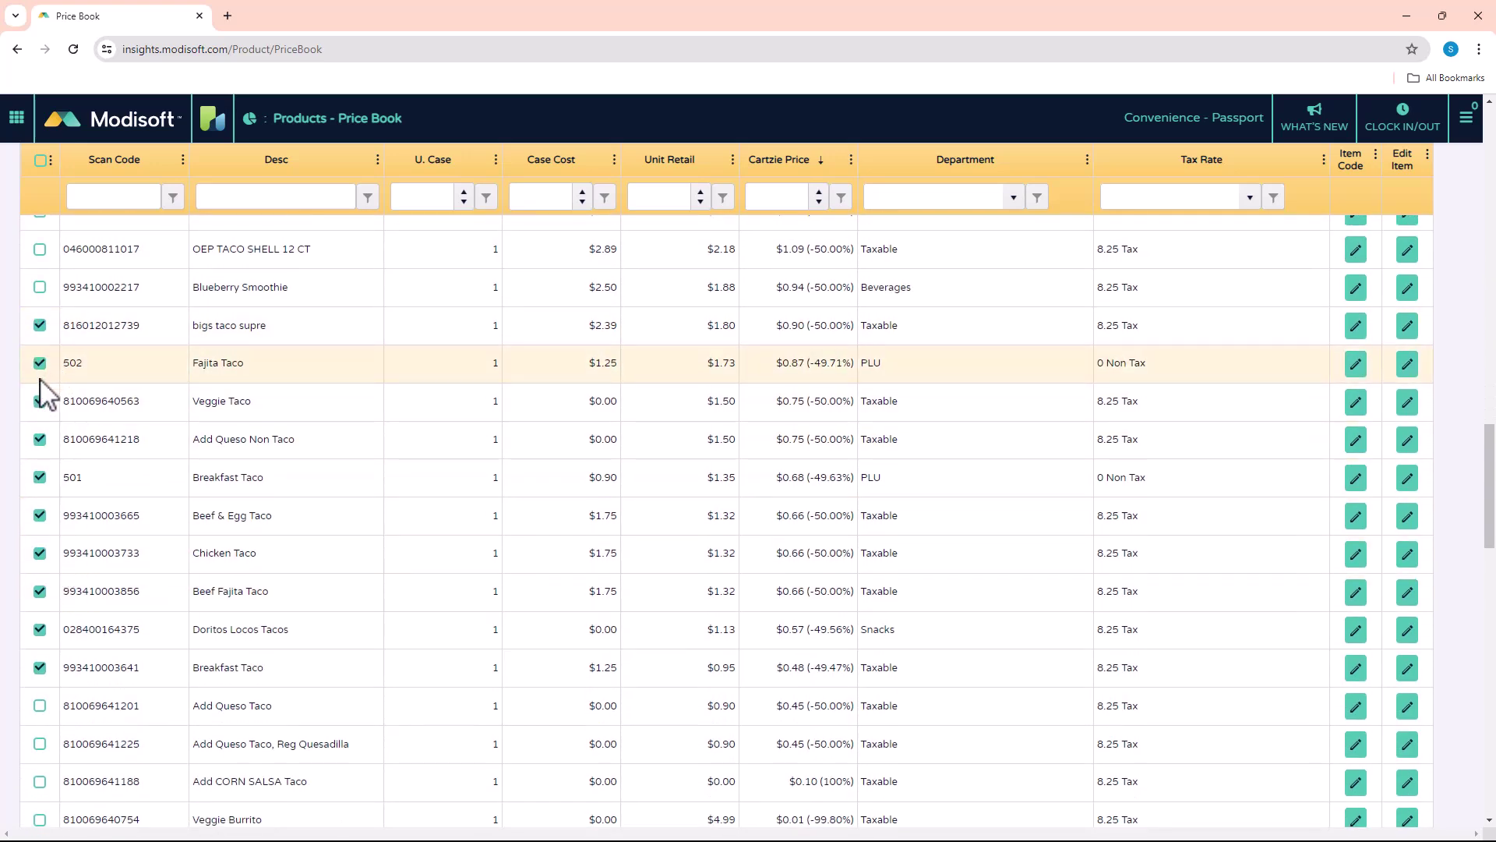
scroll(57, 685, up, 4)
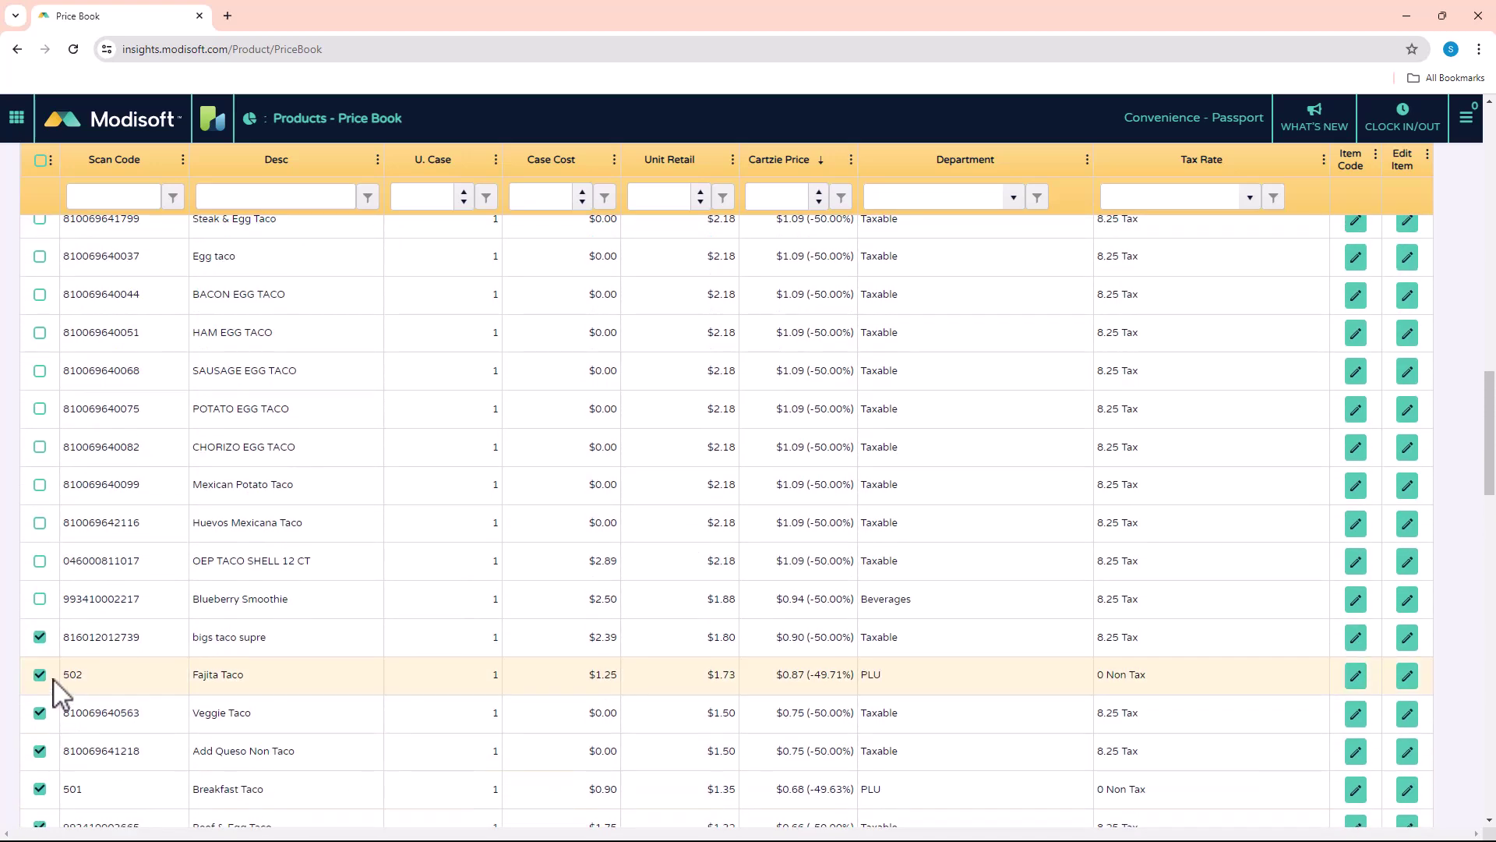
scroll(55, 687, down, 5)
scroll(57, 689, up, 2)
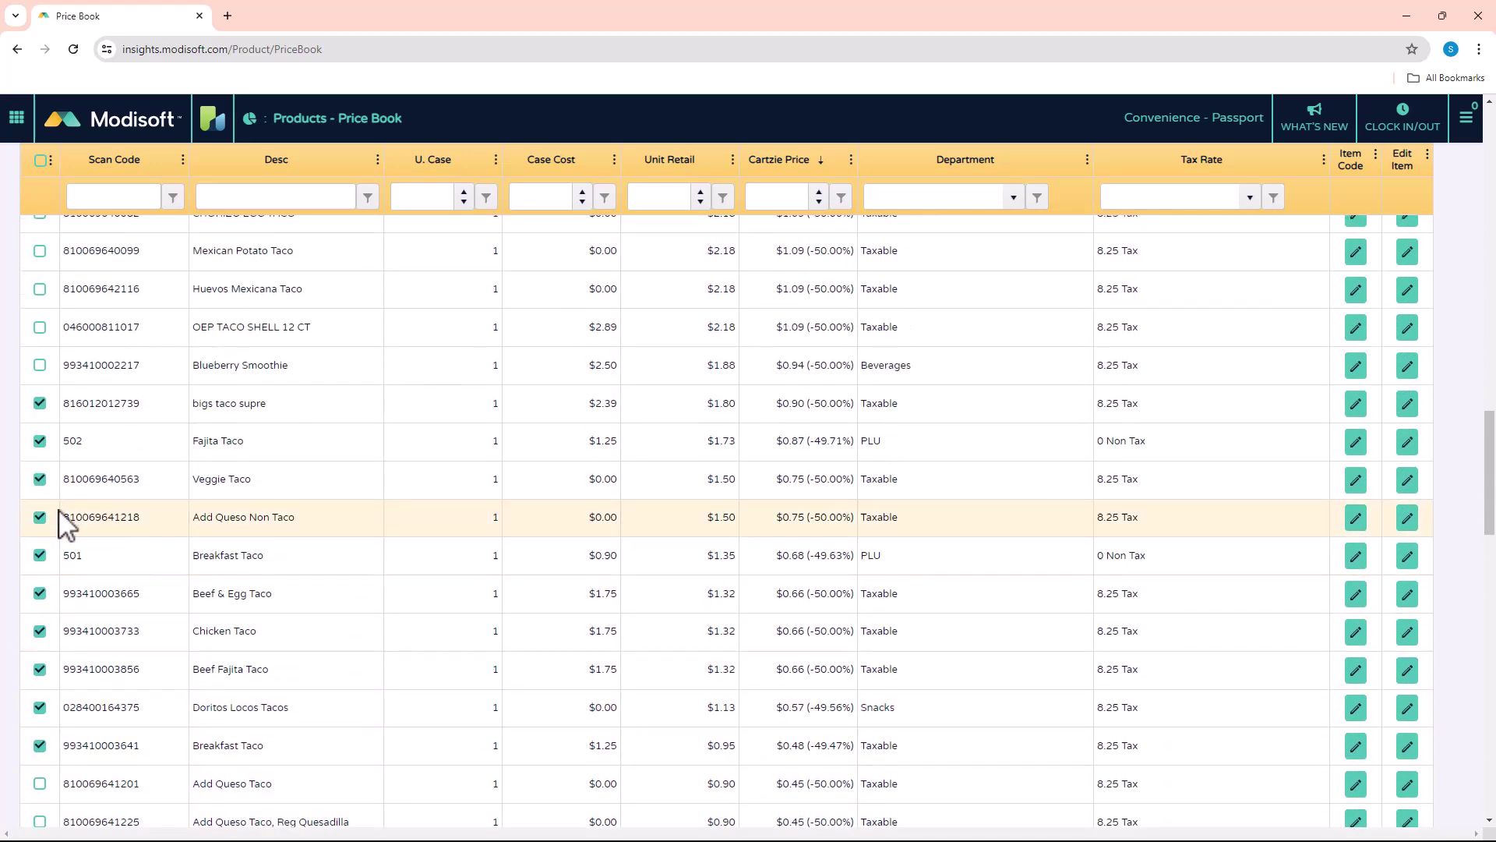
scroll(74, 437, up, 7)
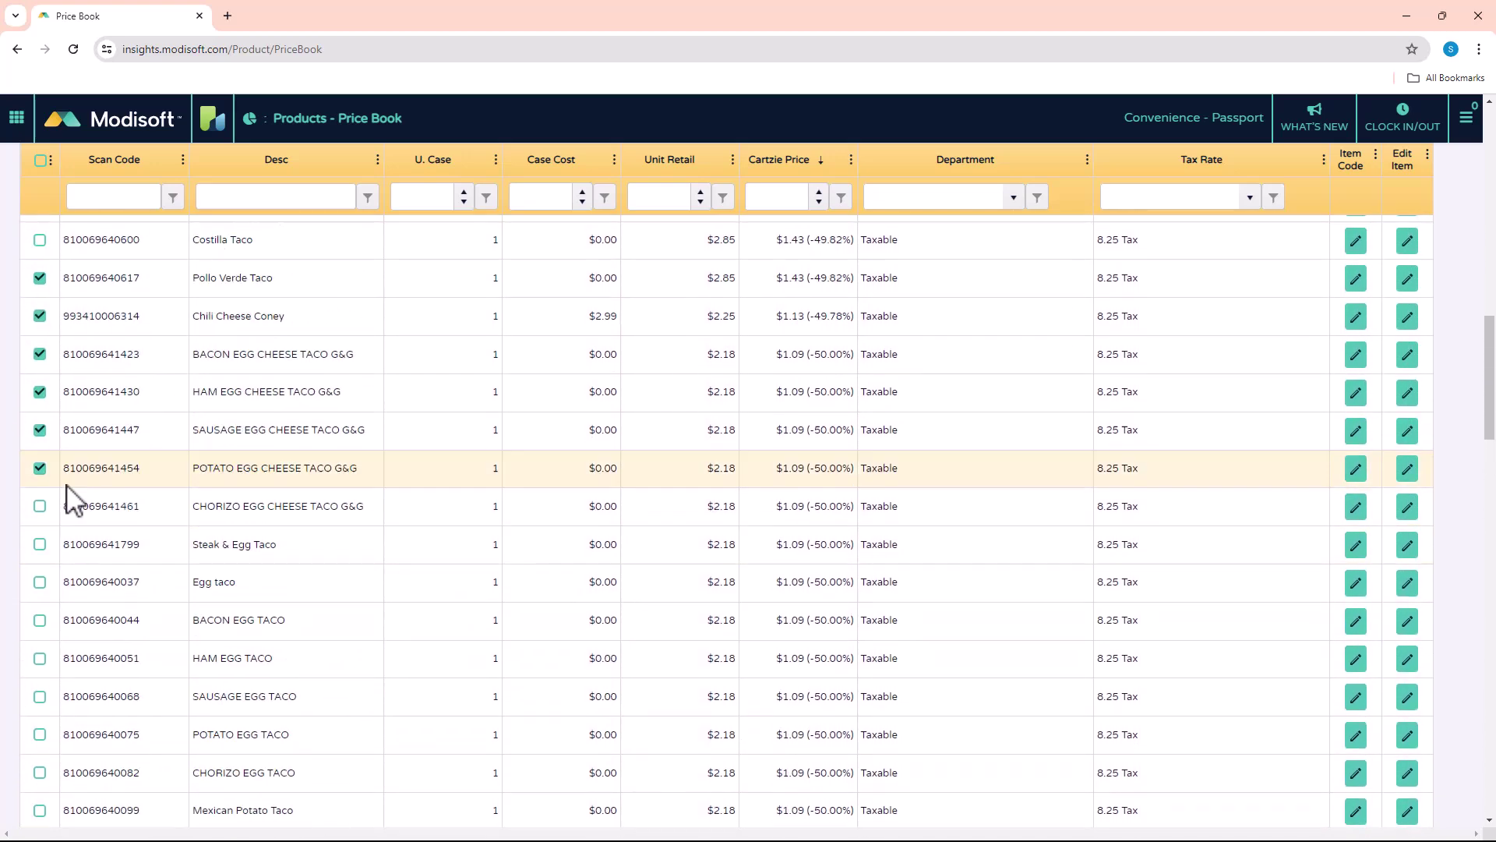
scroll(73, 498, up, 10)
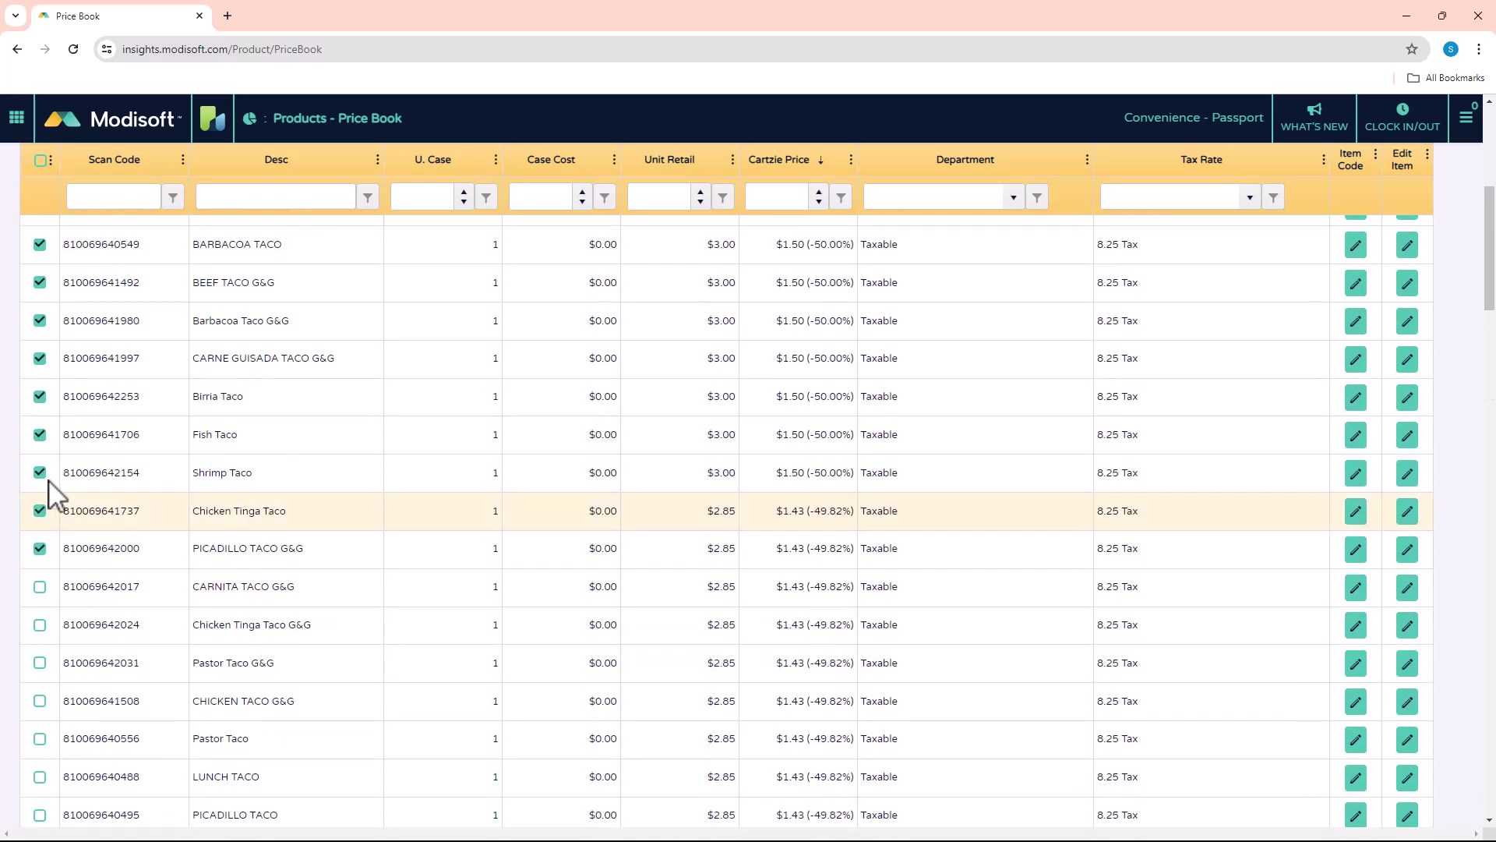
scroll(55, 493, up, 3)
scroll(60, 322, up, 3)
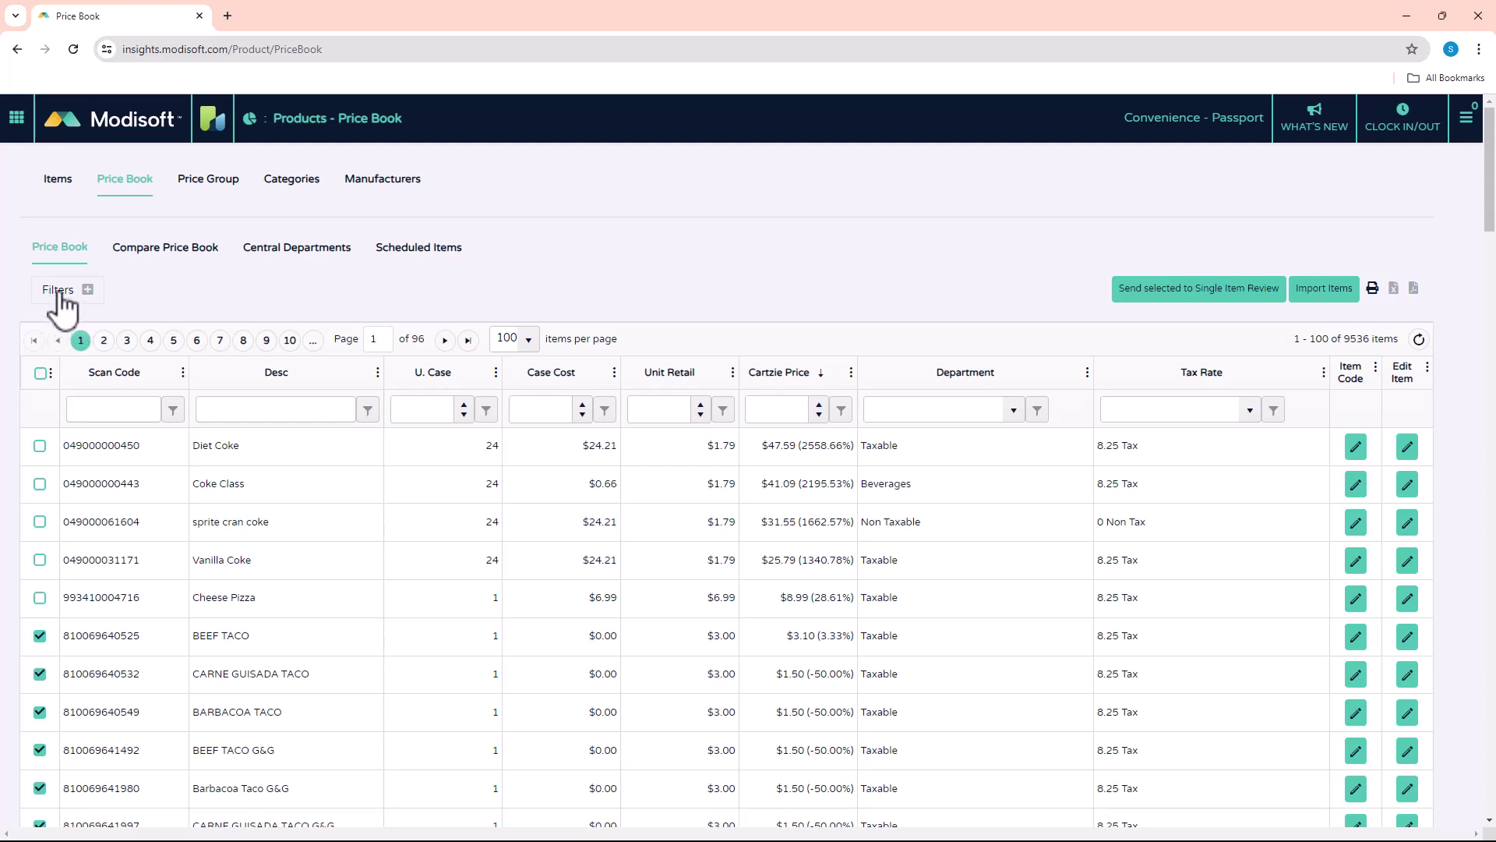
Show the filter panel scrolled down to the Update Items Values fields beside the checked tacos
click(60, 293)
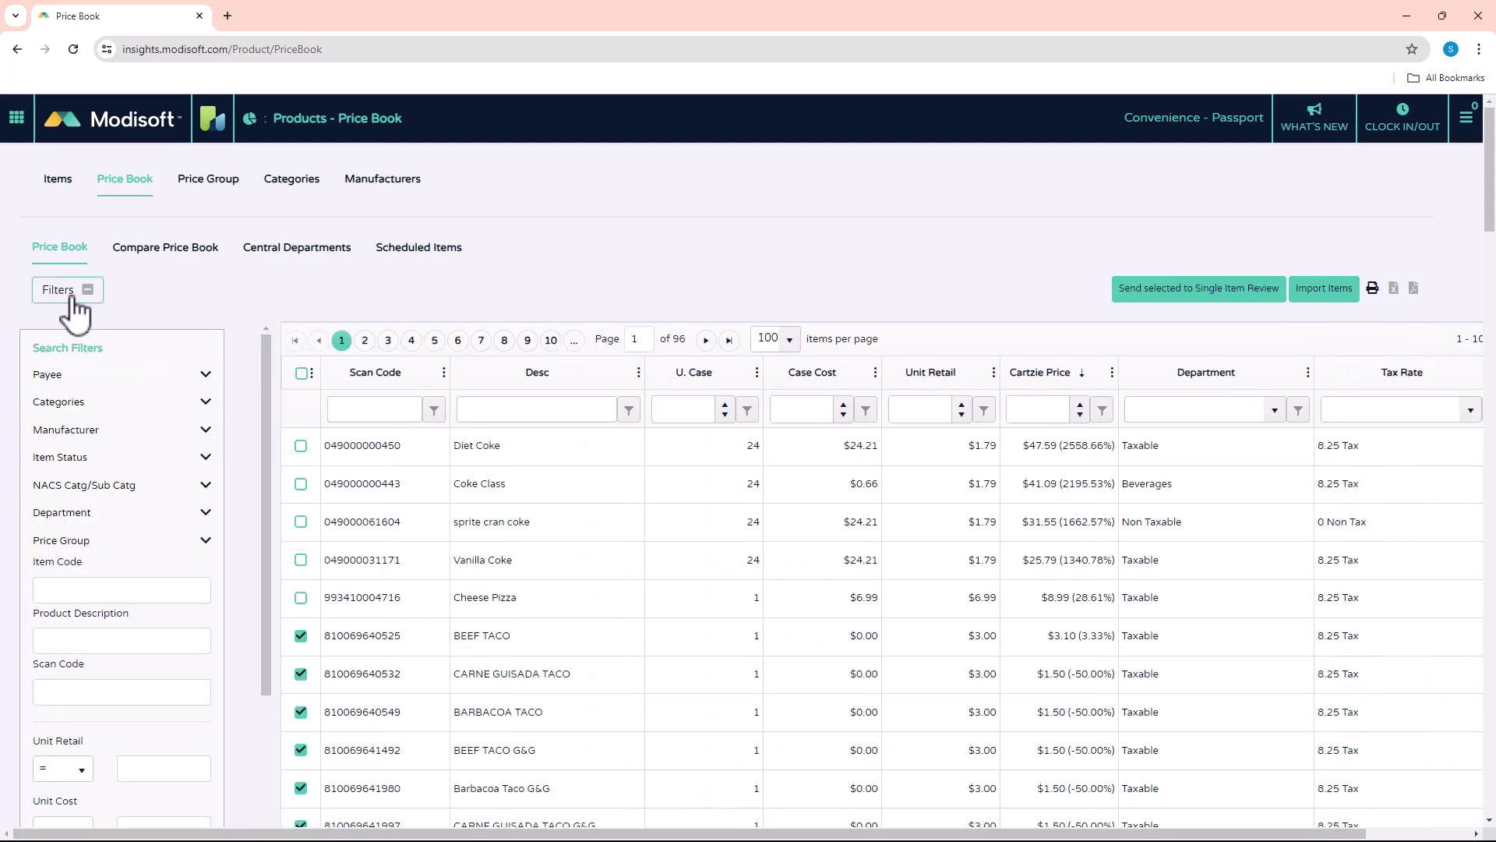
scroll(75, 311, down, 3)
scroll(101, 634, down, 5)
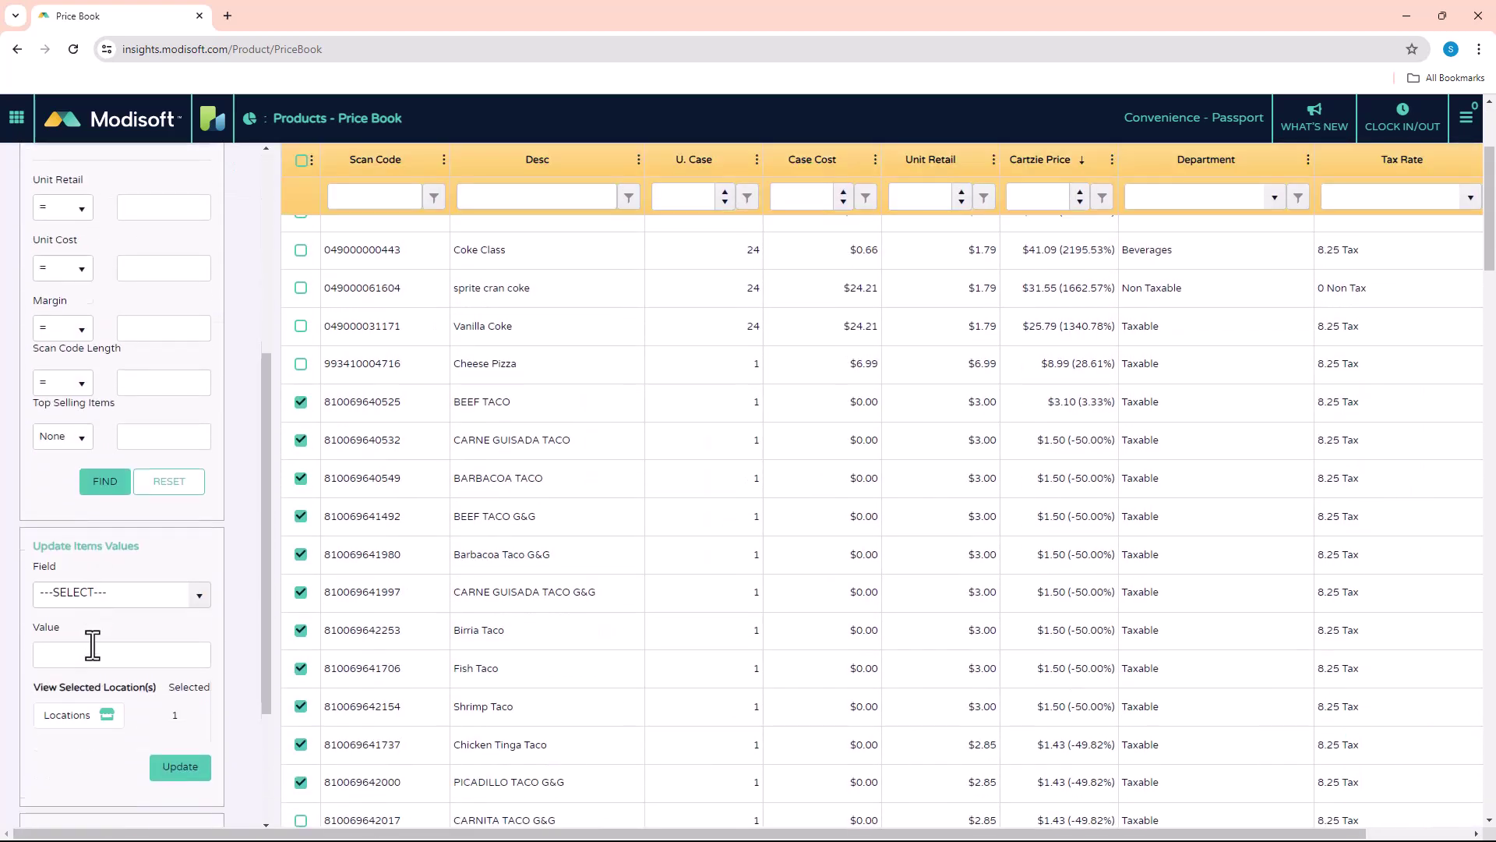